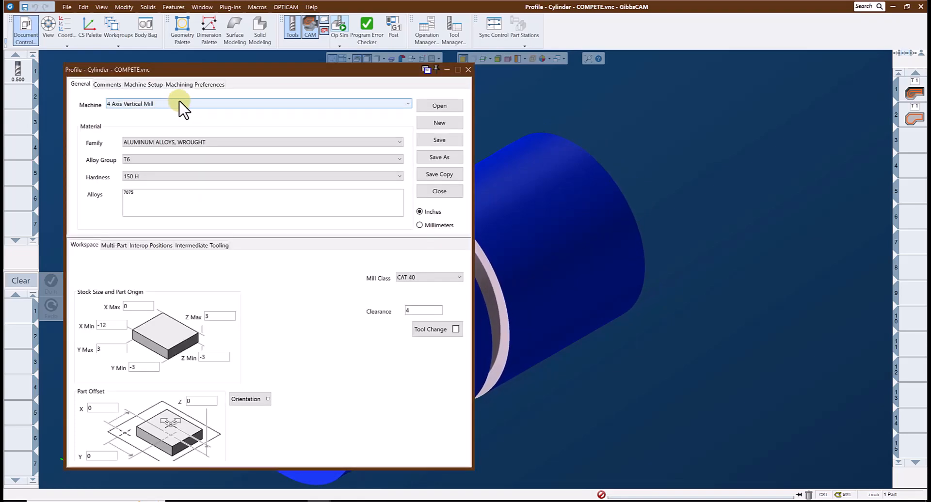
- Check the rotary axis settings in the machine setup and close the document settings
left_click(145, 84)
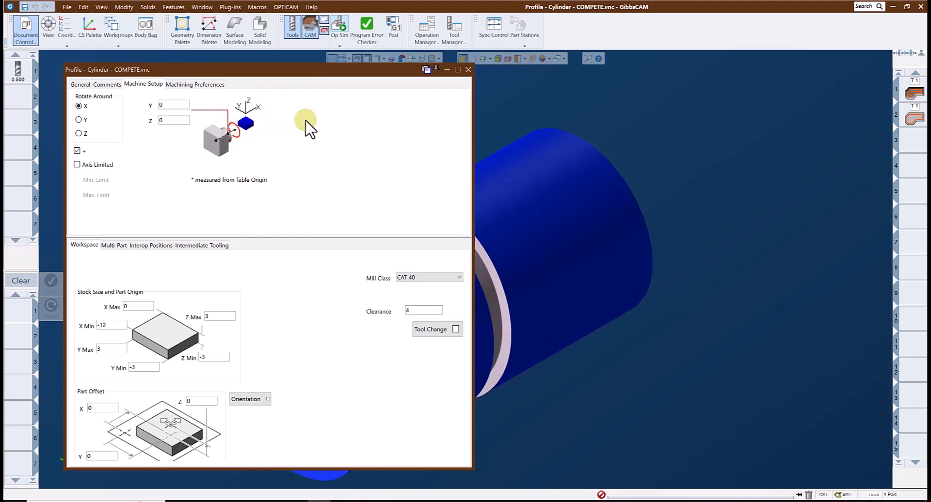
left_click(468, 70)
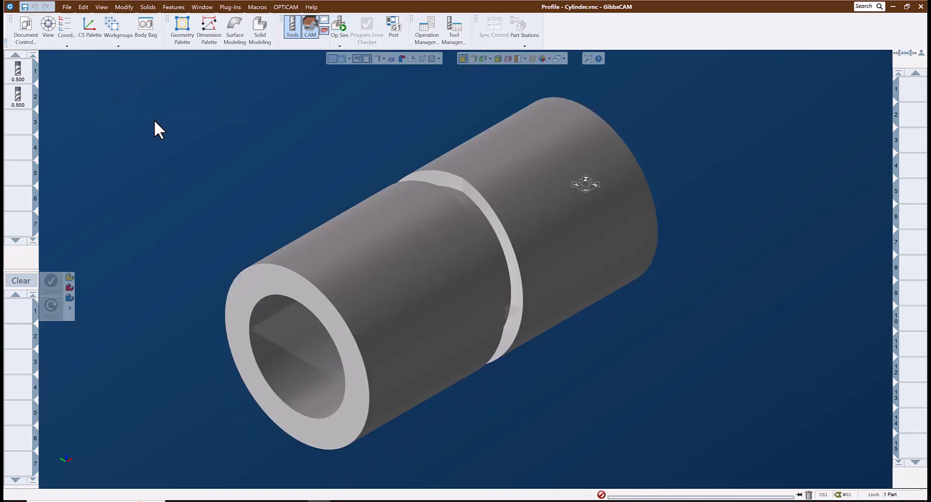
- Examine the cylinder and the groove around it from several angles
middle_click_drag(591, 228, 380, 286)
middle_click_drag(564, 158, 475, 258)
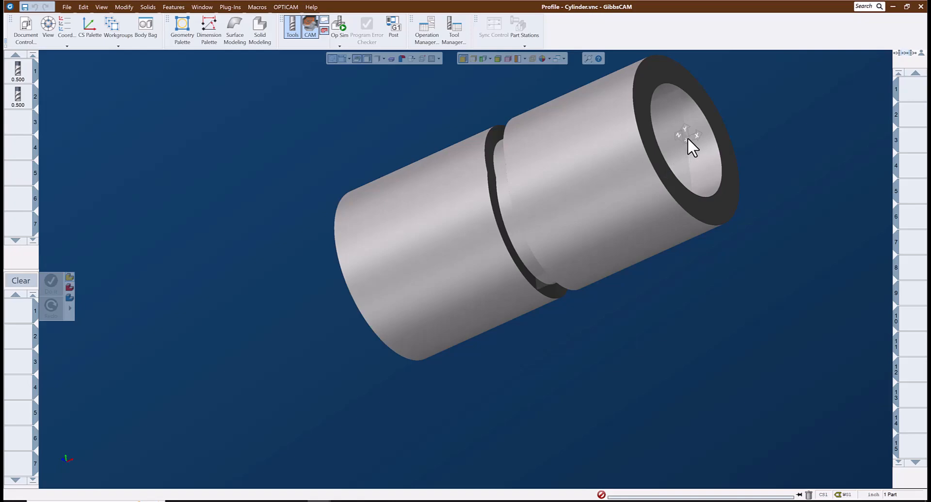
middle_click_drag(576, 168, 752, 167)
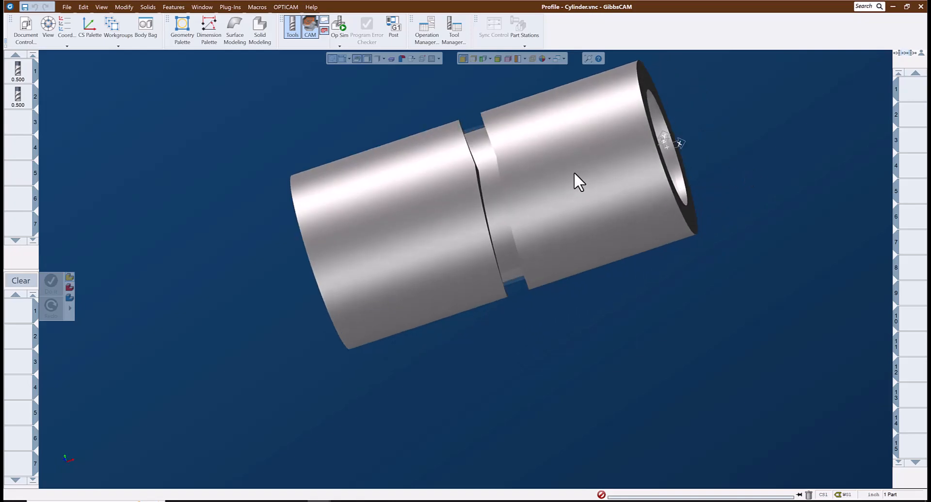
left_click(574, 172)
left_click(98, 172)
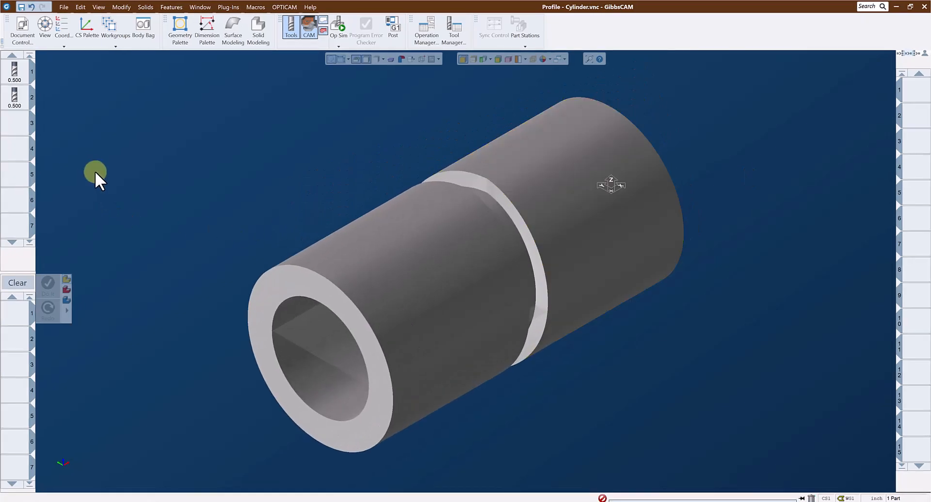
- Create a Roughing process using the first 0.500 tool
left_click_drag(12, 72, 18, 320)
left_click(124, 240)
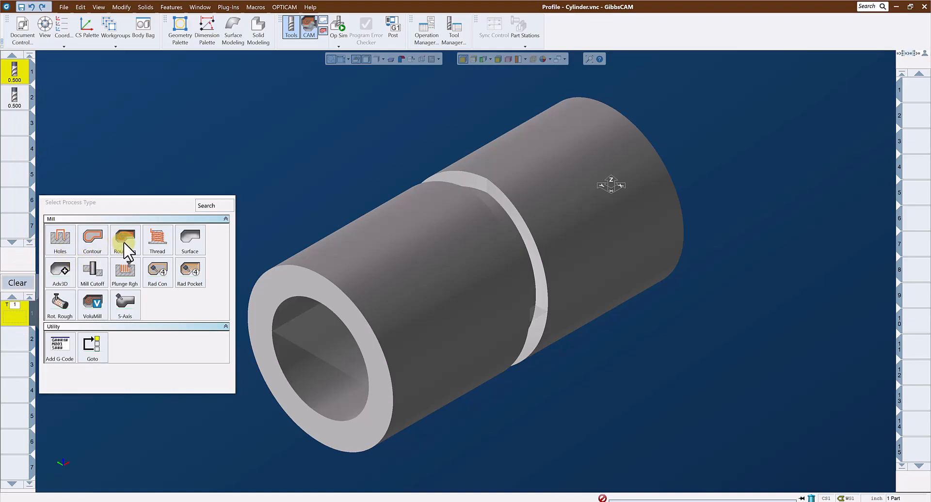
left_click(126, 241)
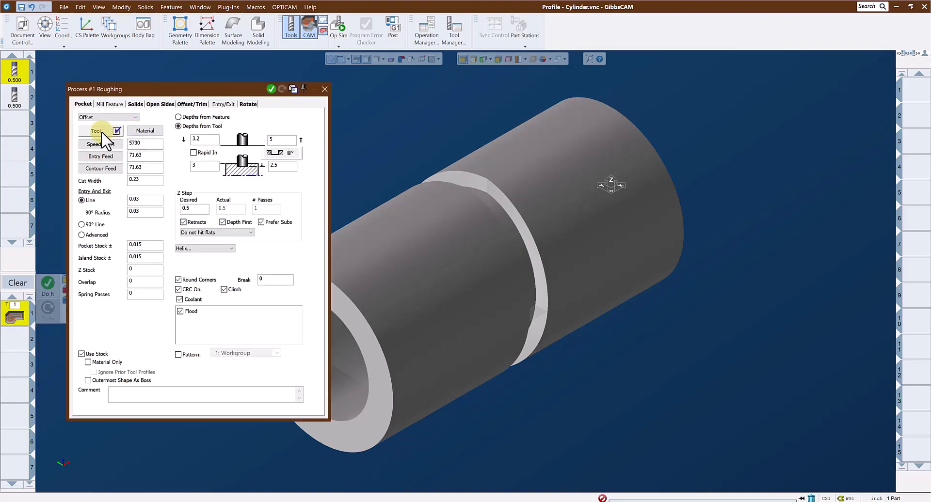
- Calculate the roughing process's speed and feed from the tool's Rough entry in the feeds and speeds table
left_click(101, 132)
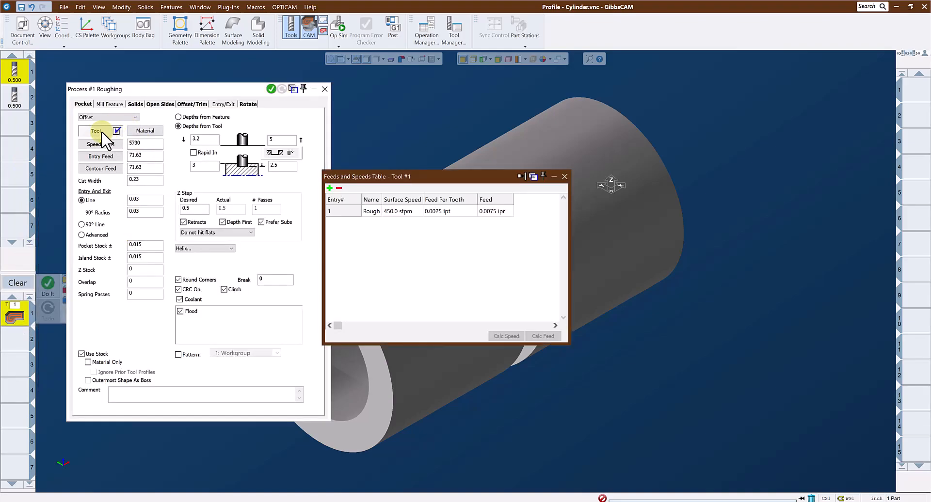
left_click(372, 213)
left_click(506, 335)
left_click(542, 335)
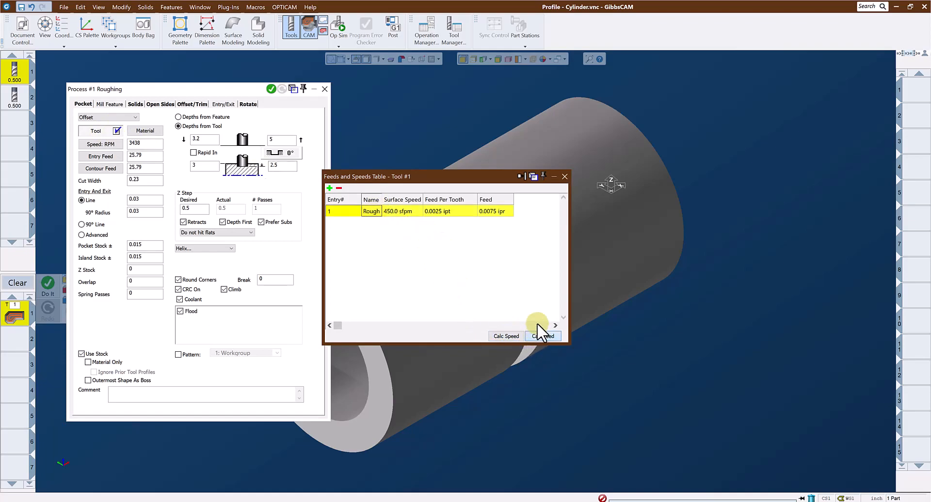
left_click(562, 177)
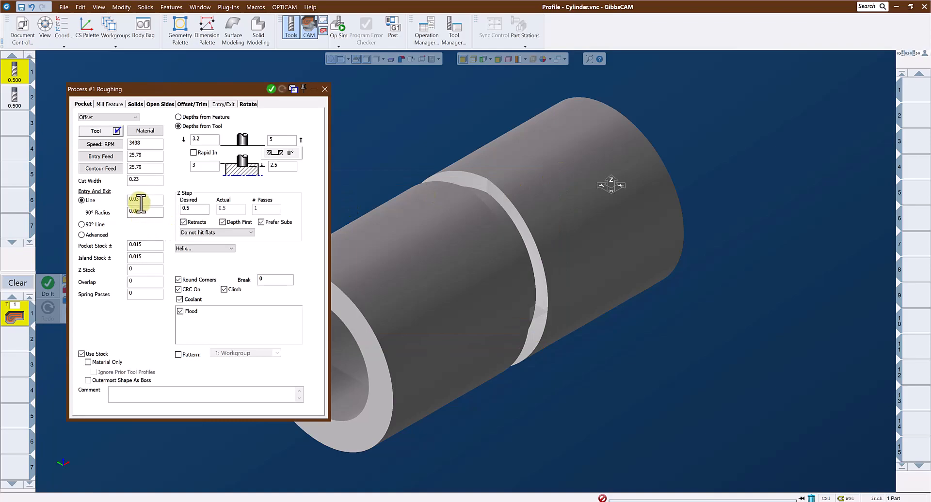
- Set the roughing process's entry and exit line and 90° radius to 0
left_click_drag(143, 199, 99, 197)
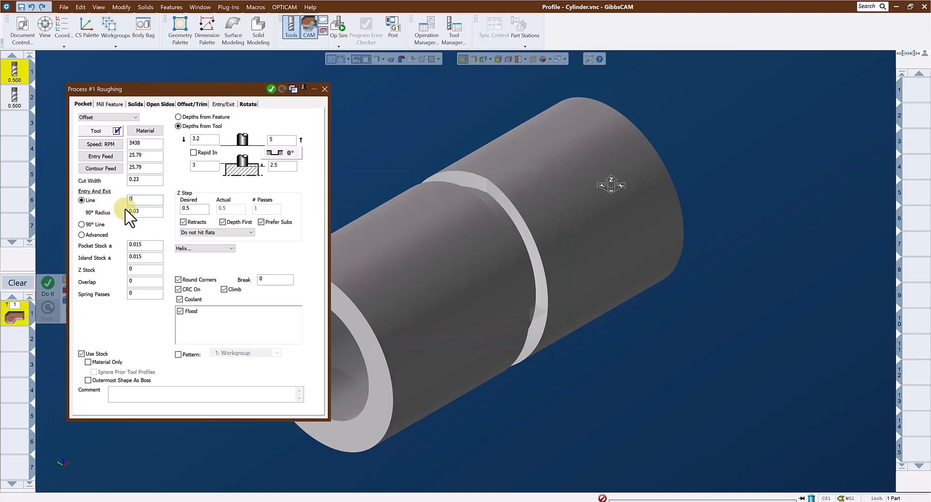
type("0")
key("Tab")
type("0")
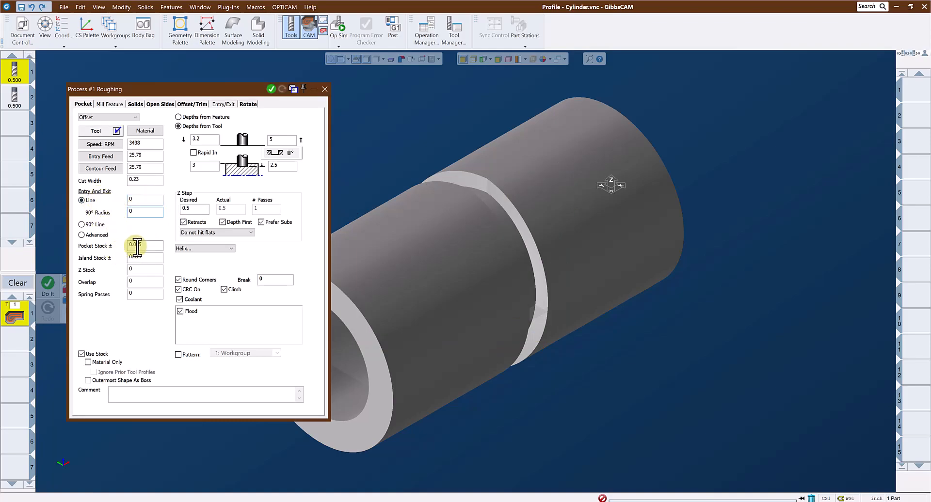
- Check the roughing surface and final depths, and set the desired Z step to 0.125
double_click(202, 166)
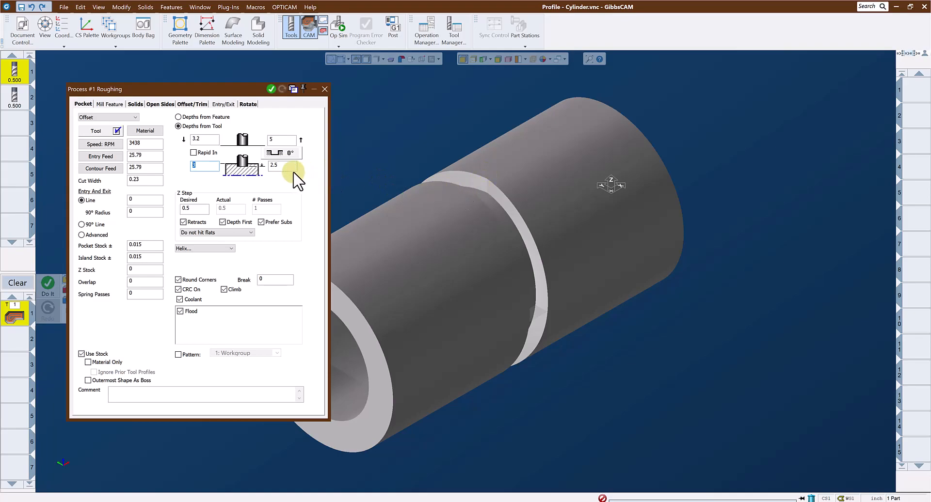
left_click(277, 166)
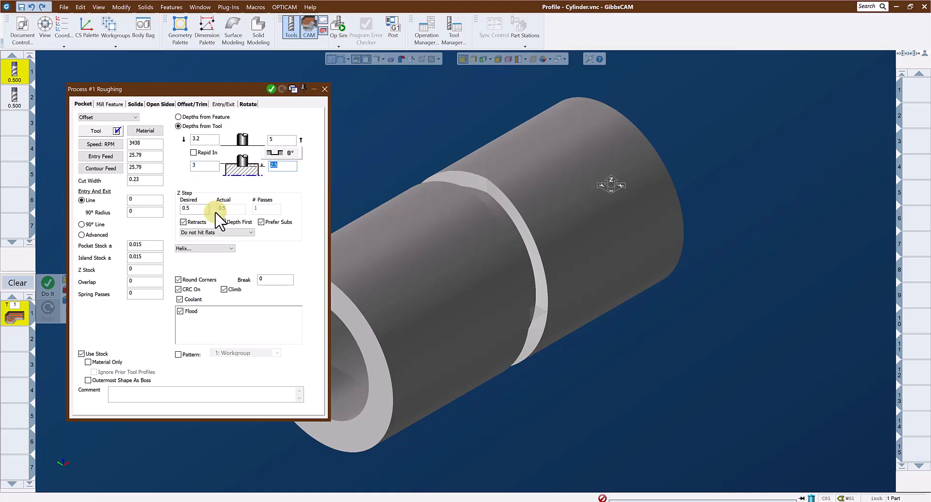
left_click(196, 209)
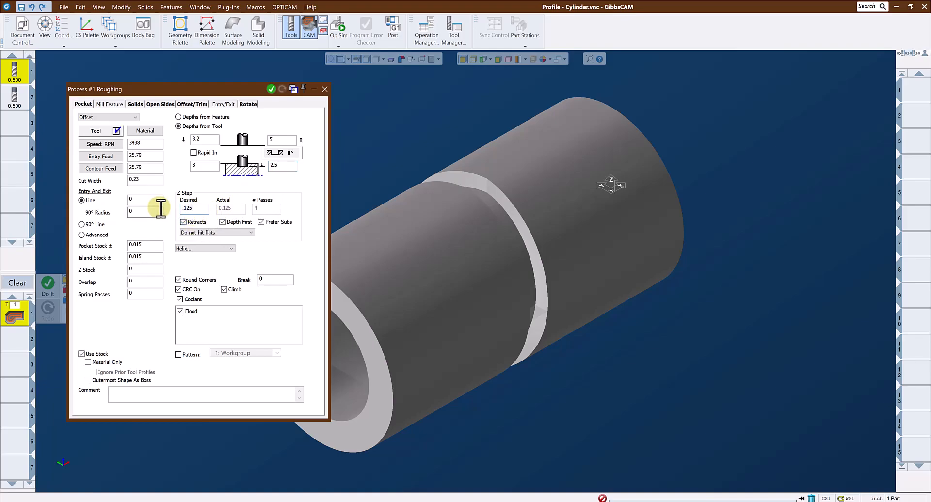
- Review the Helix entry settings for Z start, maximum cut, slope, angle and wall clearance
left_click(209, 249)
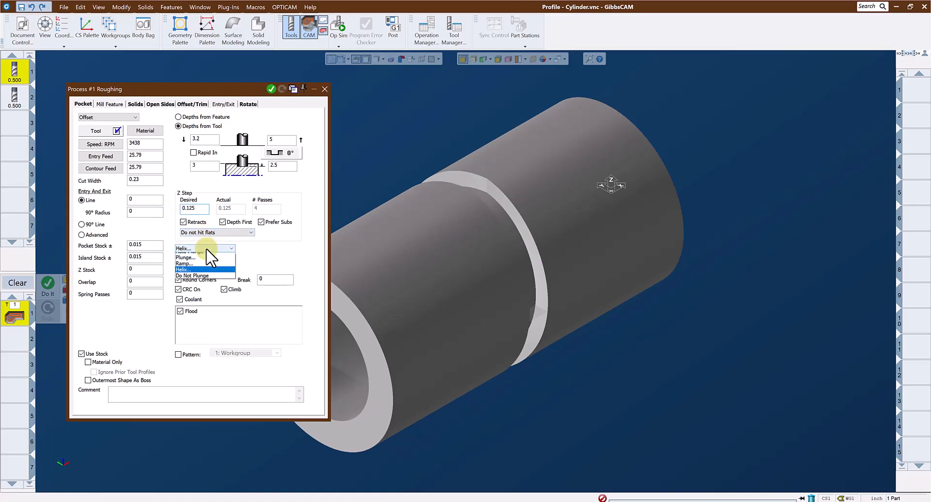
left_click(195, 283)
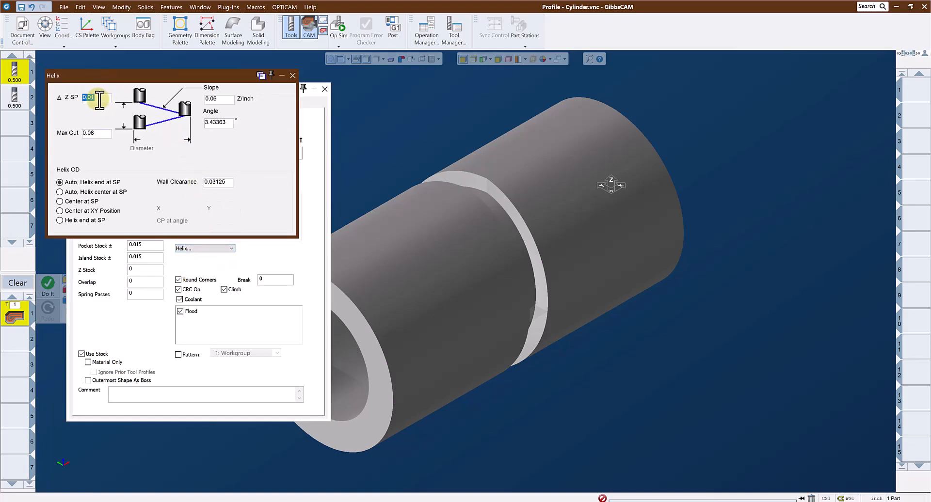
double_click(99, 100)
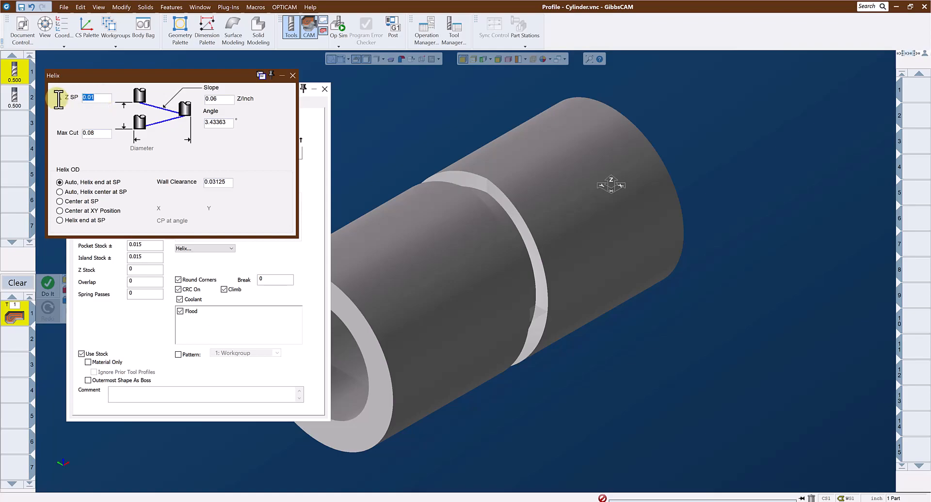
double_click(101, 137)
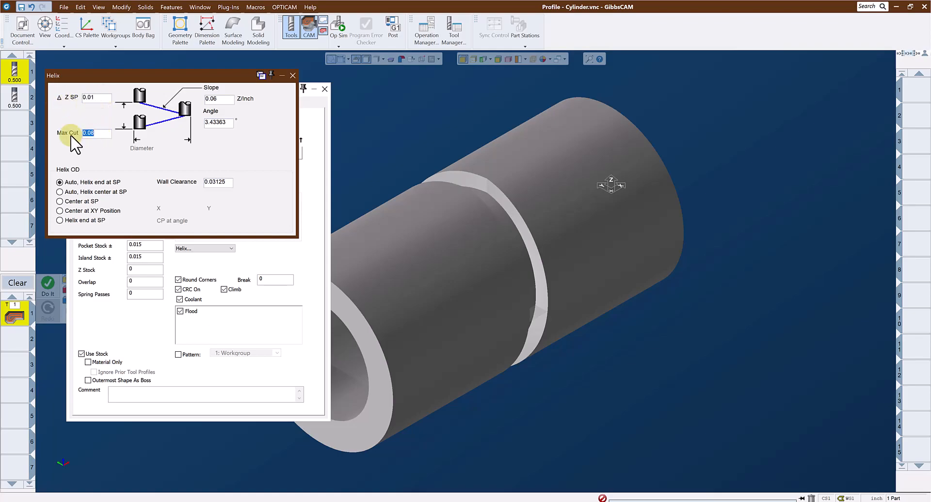
double_click(220, 99)
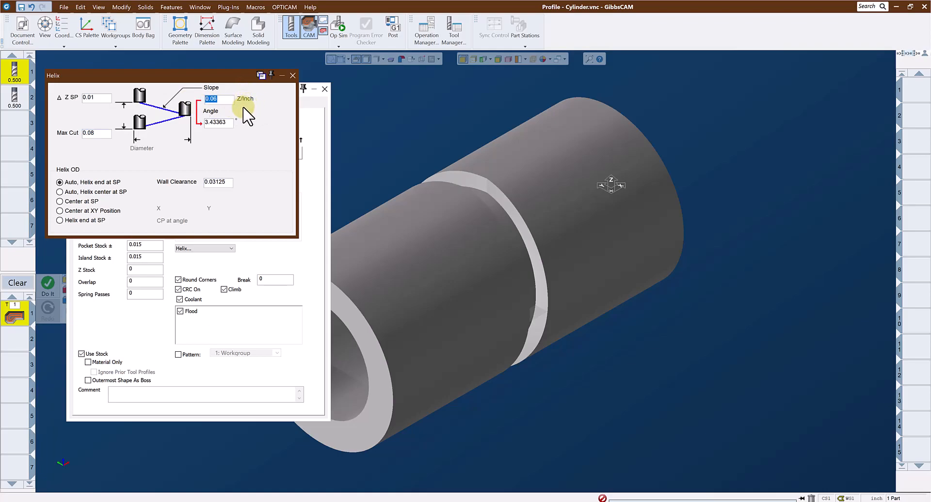
double_click(227, 122)
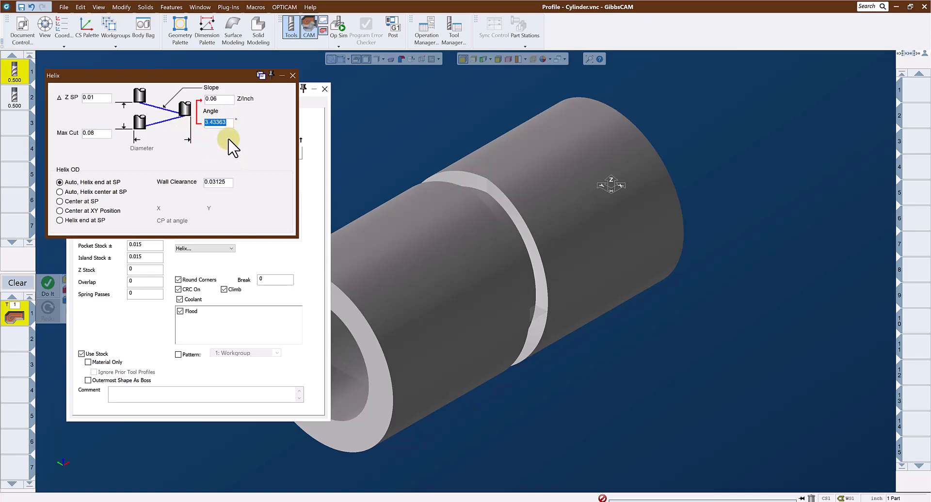
double_click(231, 181)
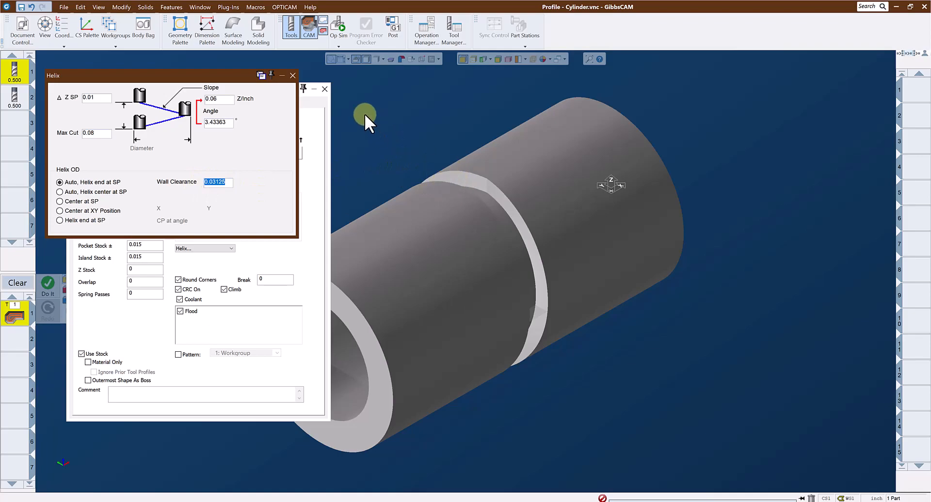
left_click(292, 75)
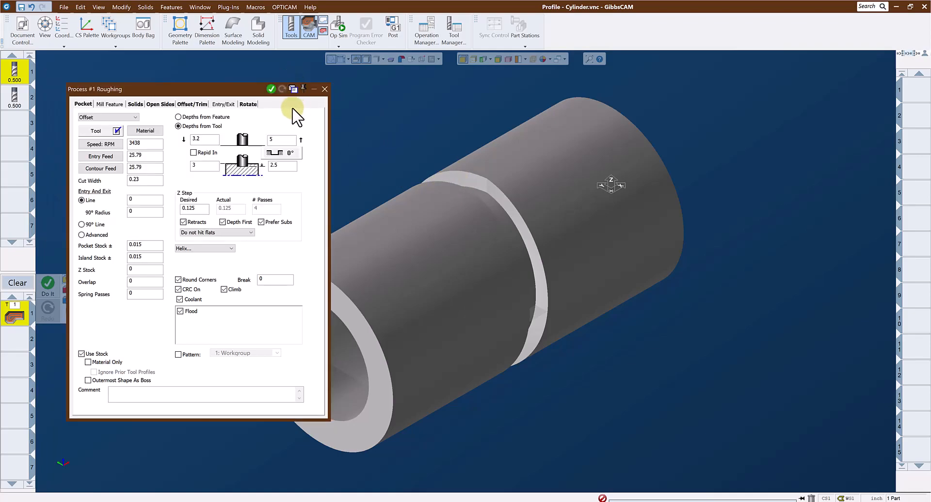
- Set the roughing process's rotation to Polar and Cylindrical Milling and close its settings
left_click(249, 104)
left_click(88, 143)
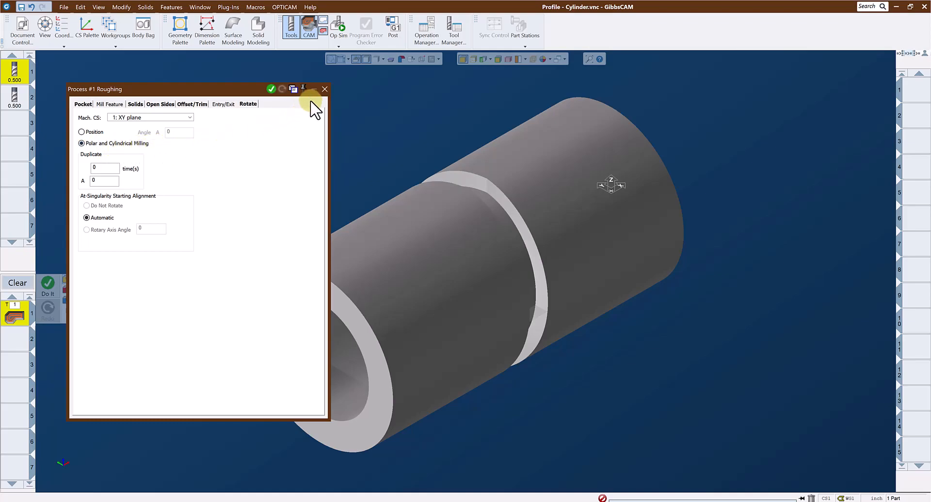
left_click(324, 89)
- Create a Contour process with the second 0.500 tool and calculate its speed and feed from the Finish entry
left_click_drag(21, 107, 19, 353)
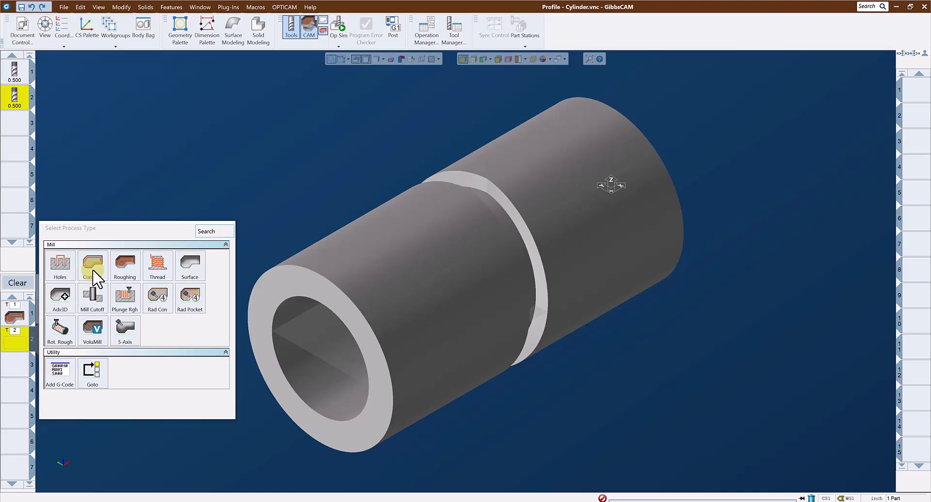
left_click(94, 271)
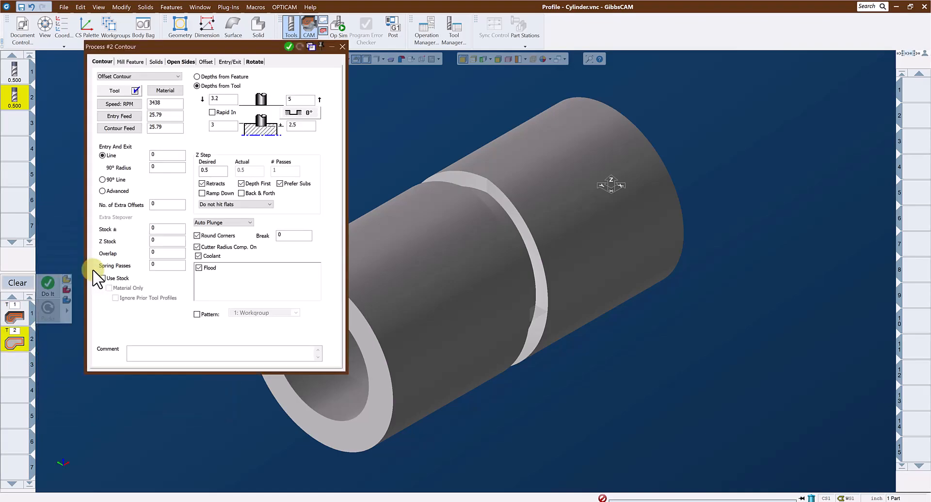
left_click(119, 90)
left_click(372, 213)
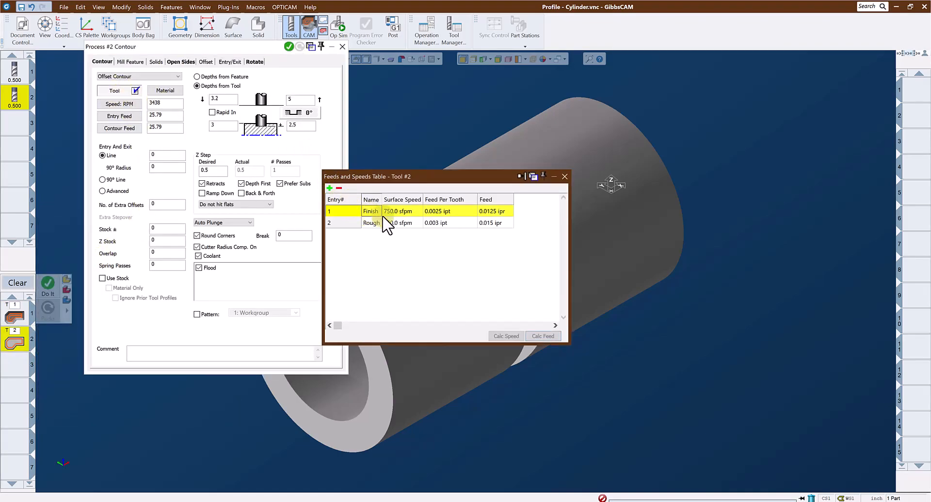
left_click(504, 337)
left_click(541, 336)
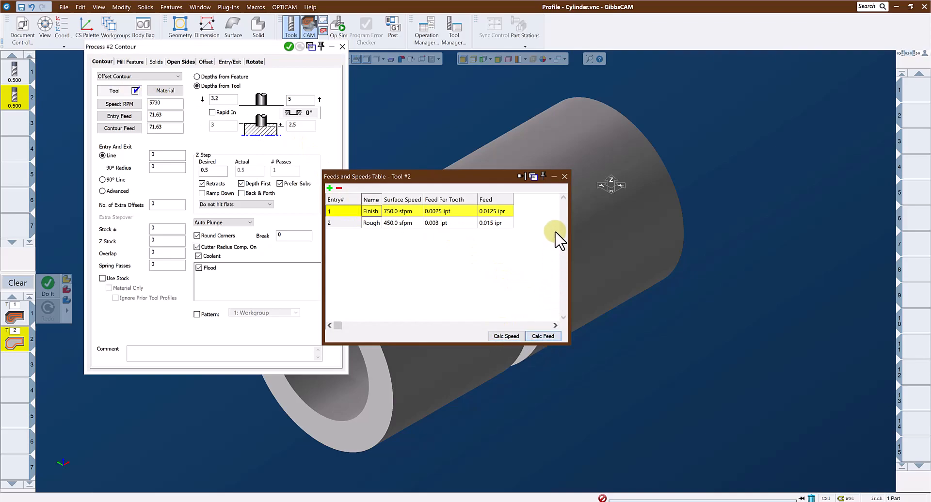
left_click(564, 177)
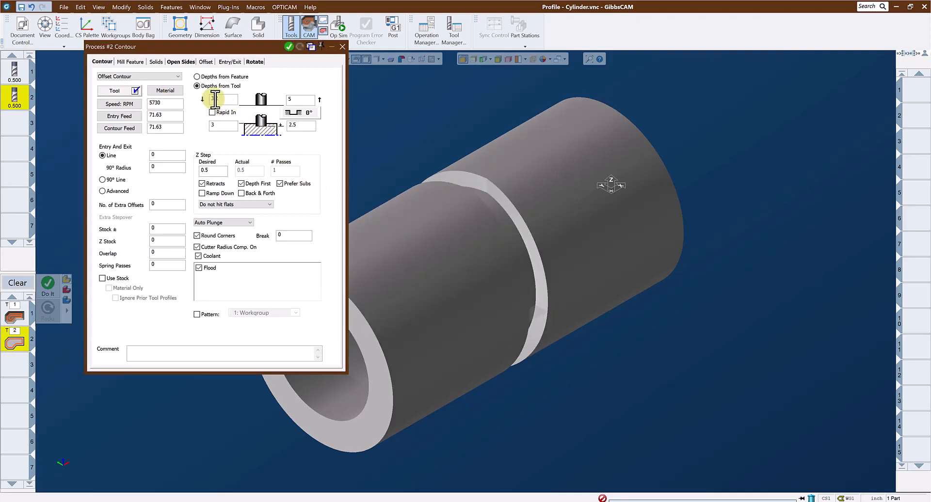
- Set the contour process's entry and exit line and 90° radius to 0.025
double_click(162, 155)
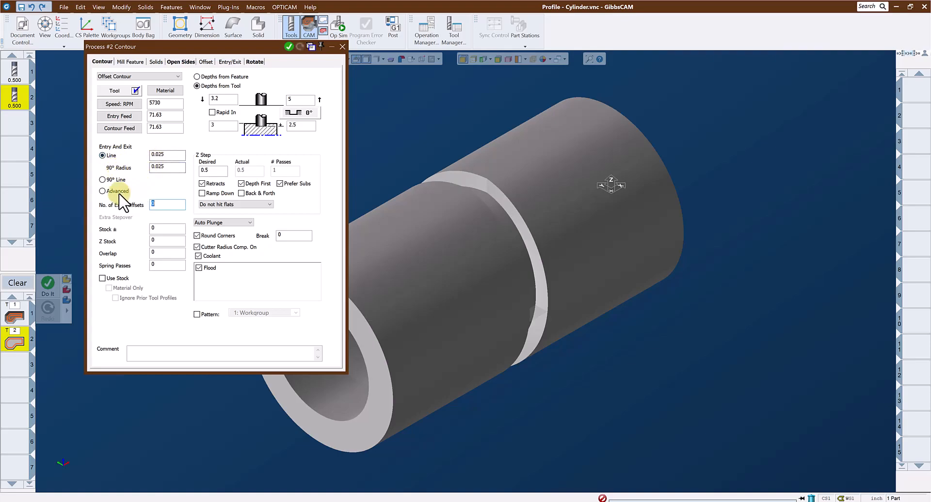
key("Tab")
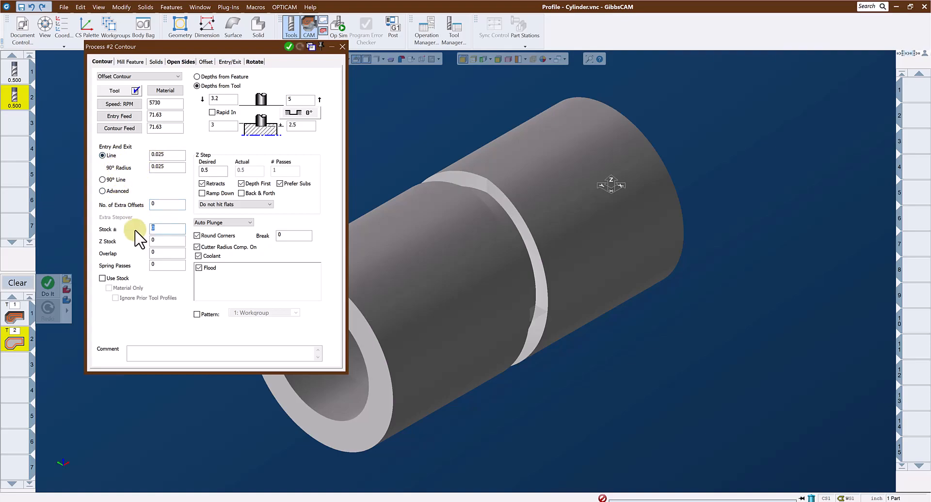
- Review the contour process's depths, Z step and rotation mode, and close its settings
double_click(231, 128)
double_click(310, 126)
double_click(219, 171)
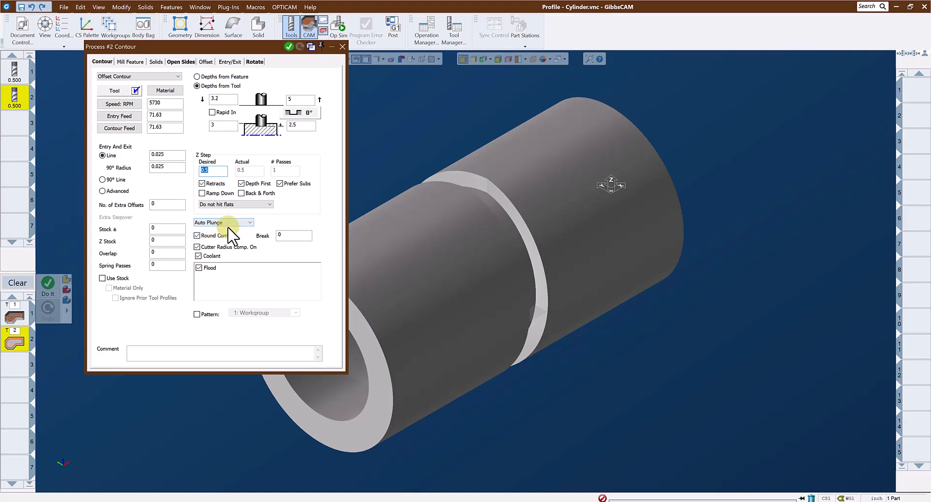
left_click(254, 61)
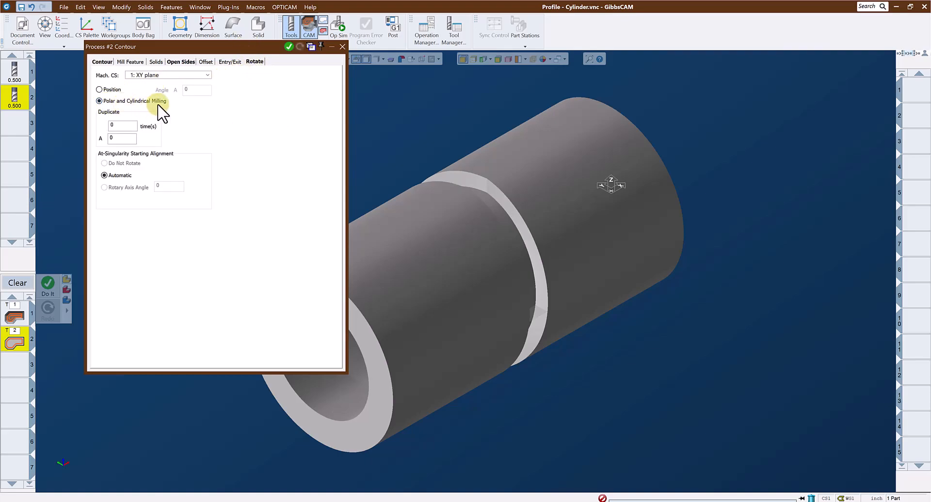
left_click(340, 47)
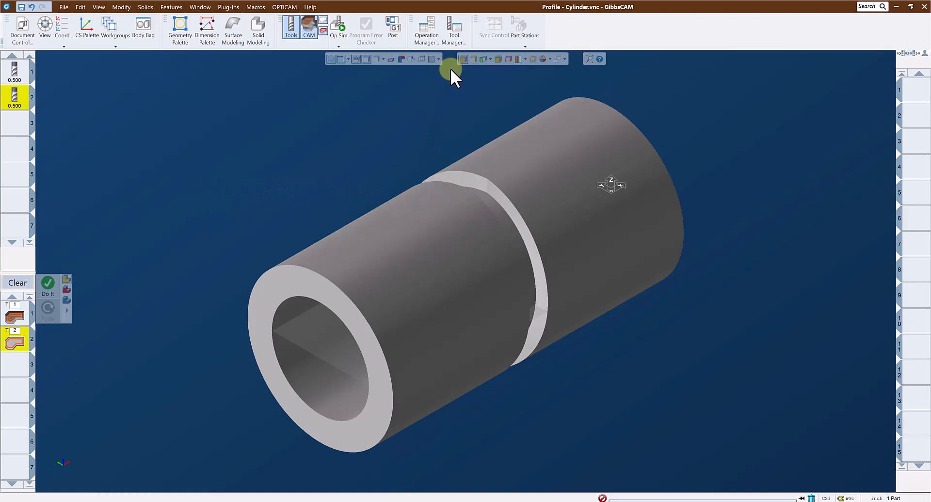
- Turn on the profile cylinder and create a new coordinate system aligned to the YZ plane so the cylinder follows the part's axis
left_click(490, 59)
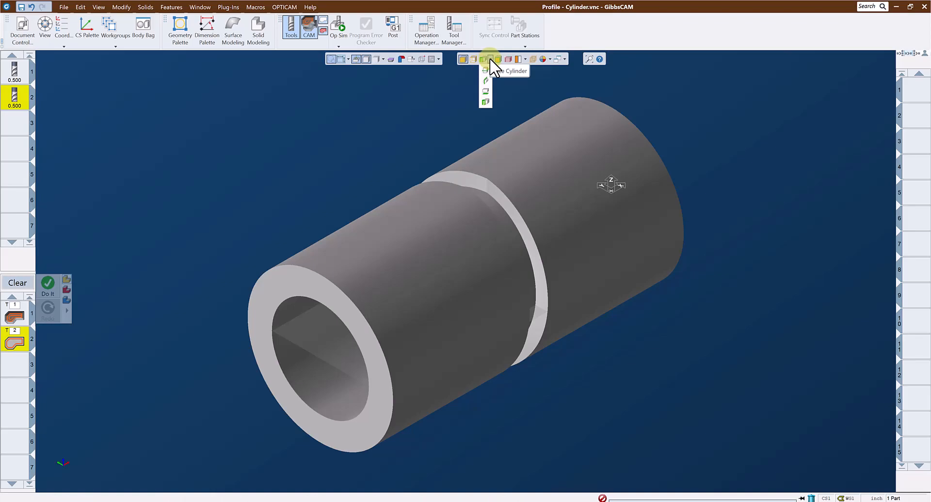
left_click(485, 101)
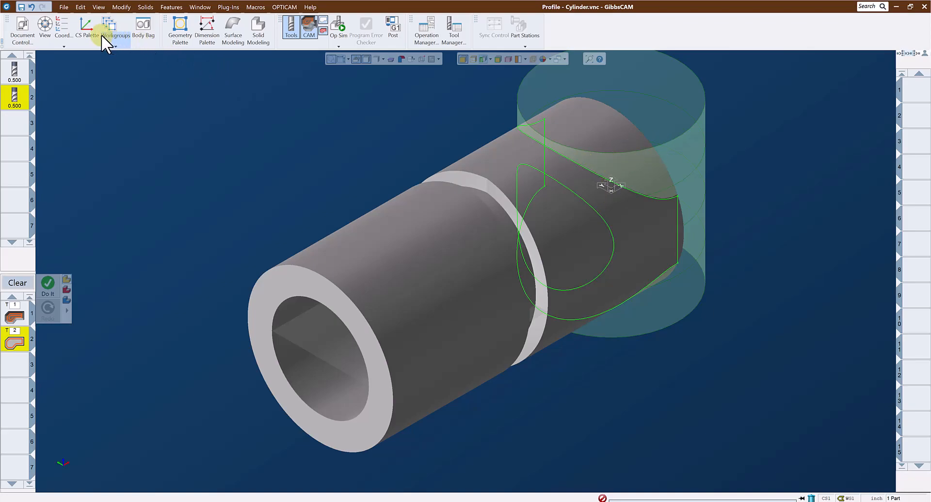
left_click(66, 29)
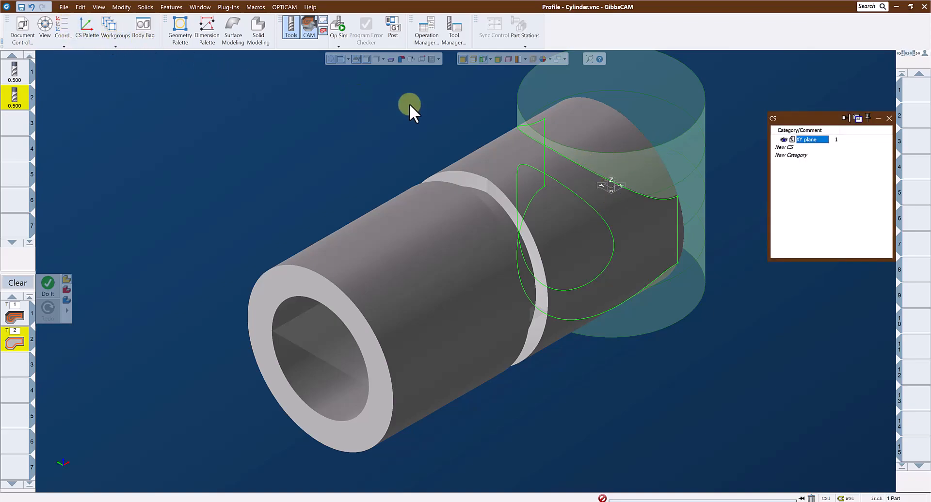
left_click(784, 147)
left_click(92, 26)
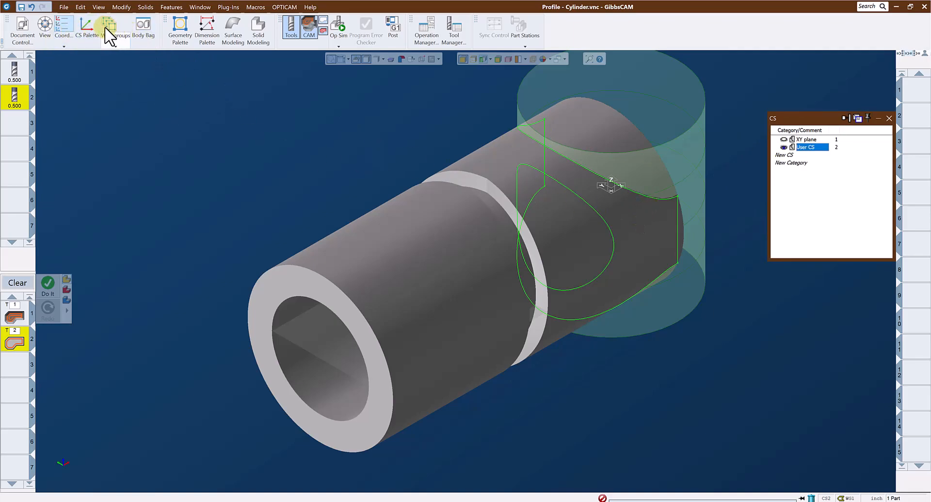
left_click(87, 27)
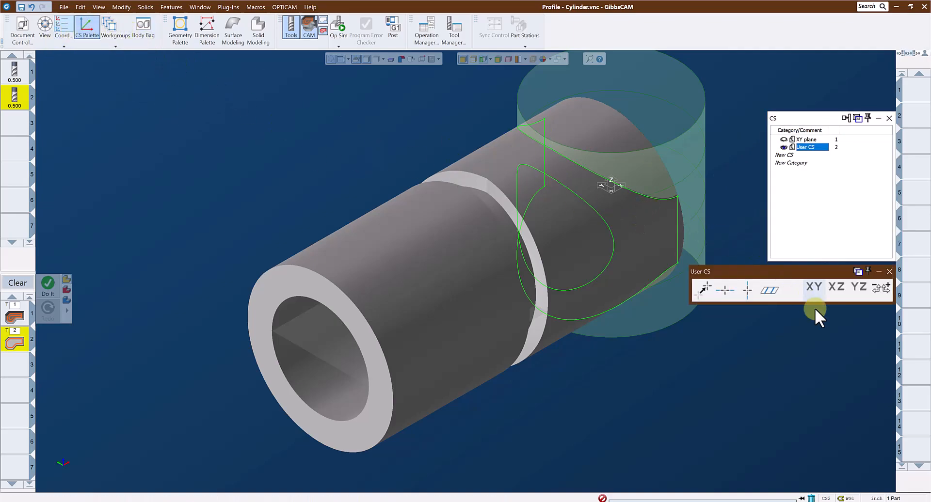
left_click(859, 289)
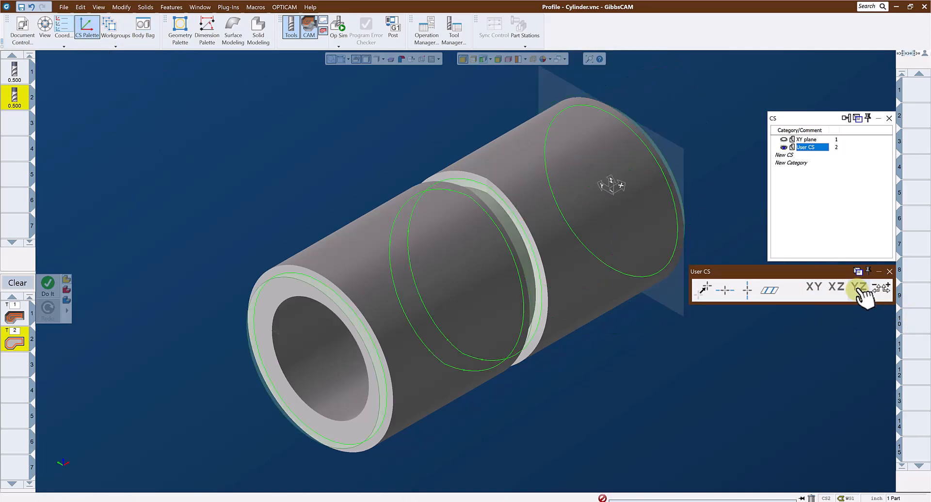
- Enlarge the profile cylinder from inside the bore until it cuts through both groove walls just below the part's outer diameter
middle_click_drag(674, 176, 507, 303)
left_click(671, 71)
left_click(695, 112)
left_click_drag(695, 114, 706, 137)
middle_click_drag(693, 150, 449, 322)
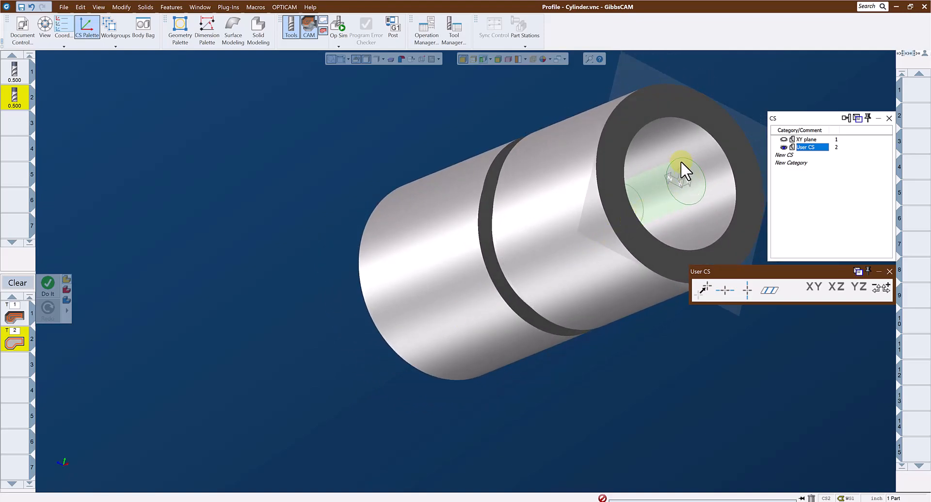
left_click_drag(667, 170, 642, 161)
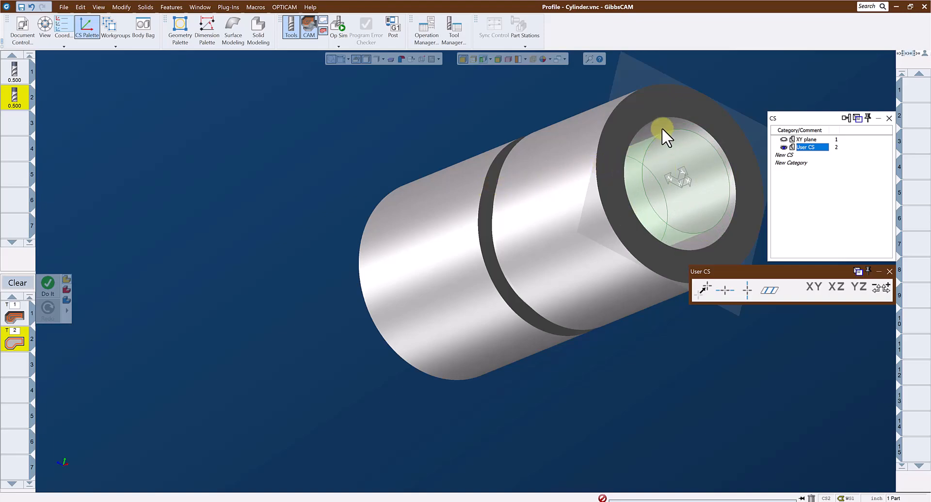
left_click_drag(650, 144, 615, 118)
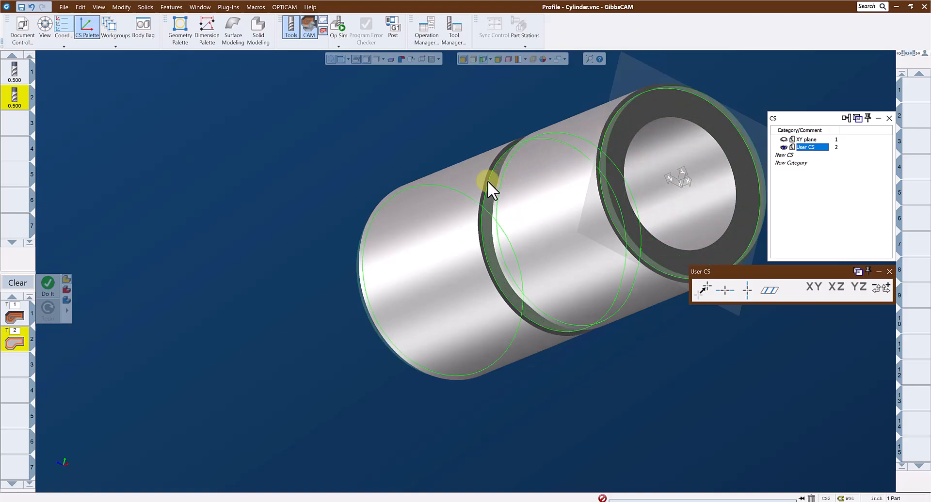
- Select the cylinder profiles along both groove walls as machining geometry and generate the roughing and contour toolpaths
left_click(500, 183)
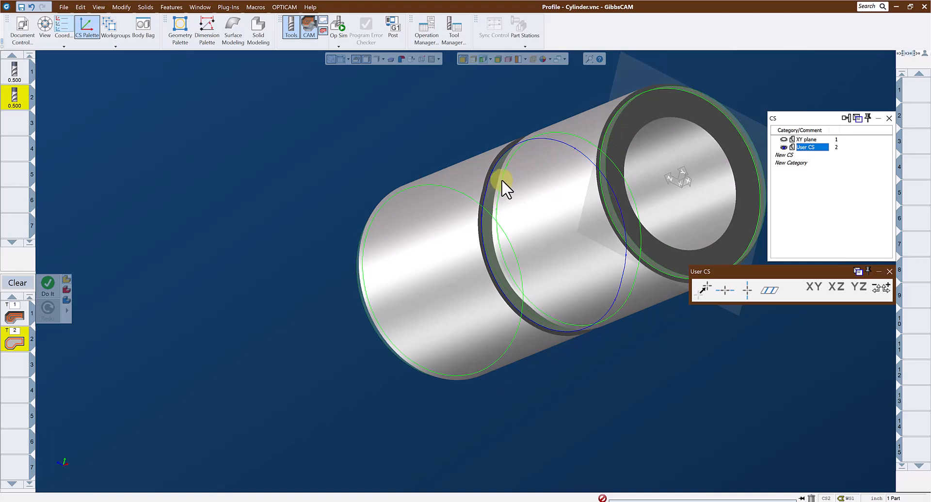
right_click(322, 174)
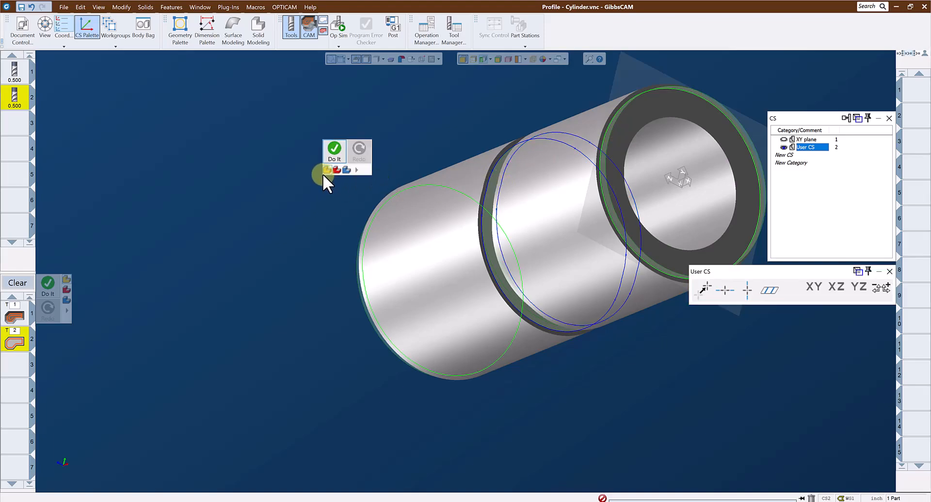
left_click(330, 158)
middle_click_drag(331, 184, 562, 186)
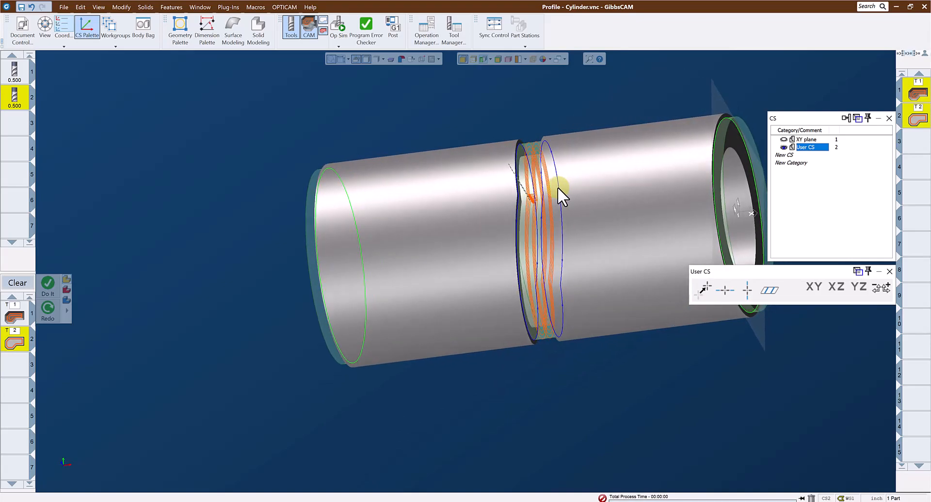
- Restore the isometric view and close the coordinate system palette and list
key("ctrl+i")
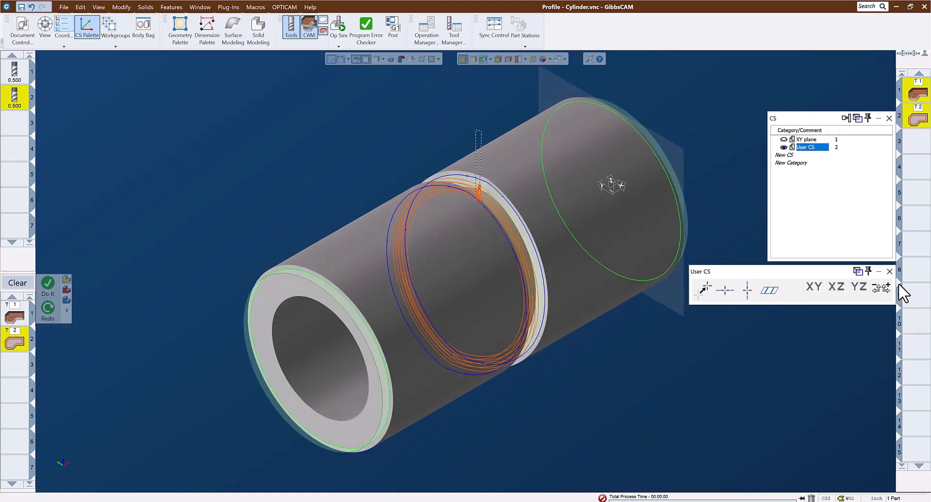
left_click(889, 272)
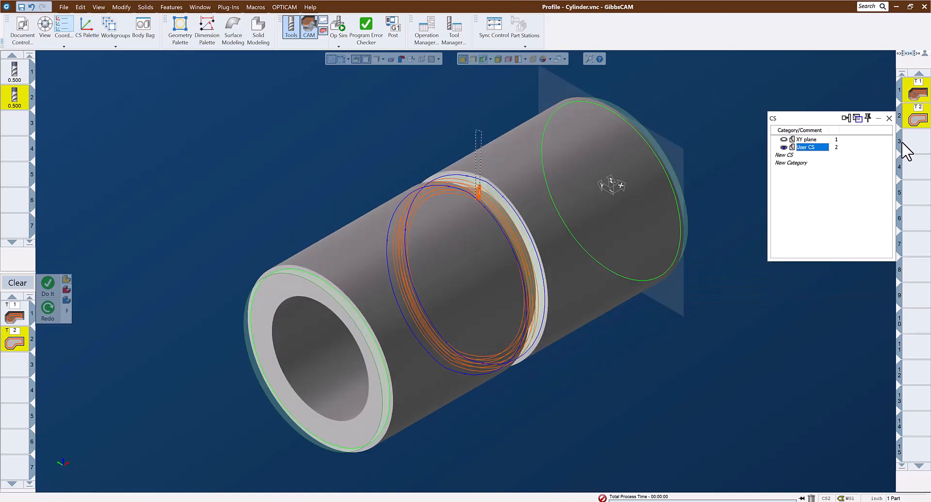
left_click(889, 119)
- Run the Op Sim rendering of the groove toolpaths and adjust the simulation speed
left_click(338, 37)
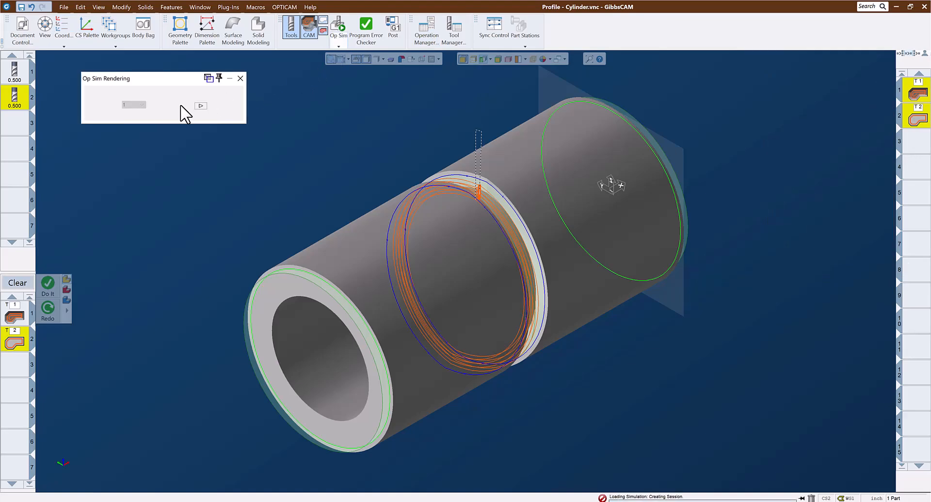
left_click(200, 105)
middle_click_drag(417, 224, 232, 336)
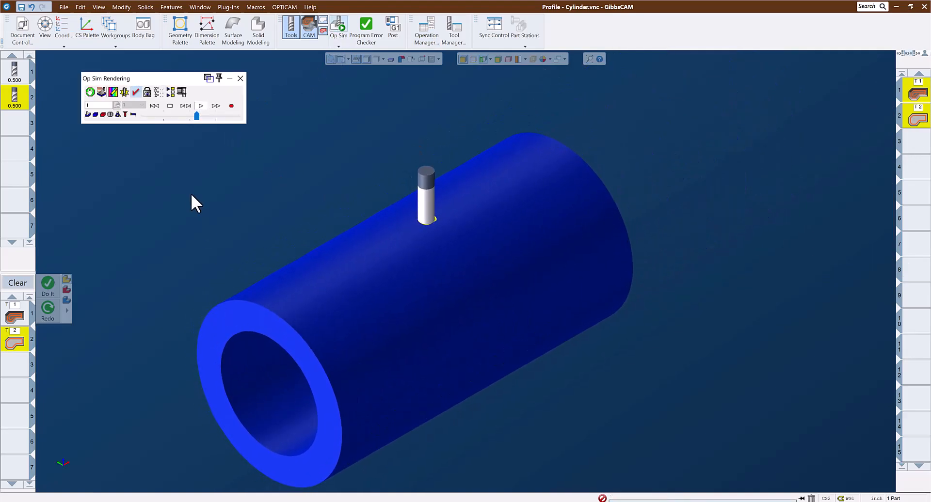
left_click(200, 116)
left_click(203, 115)
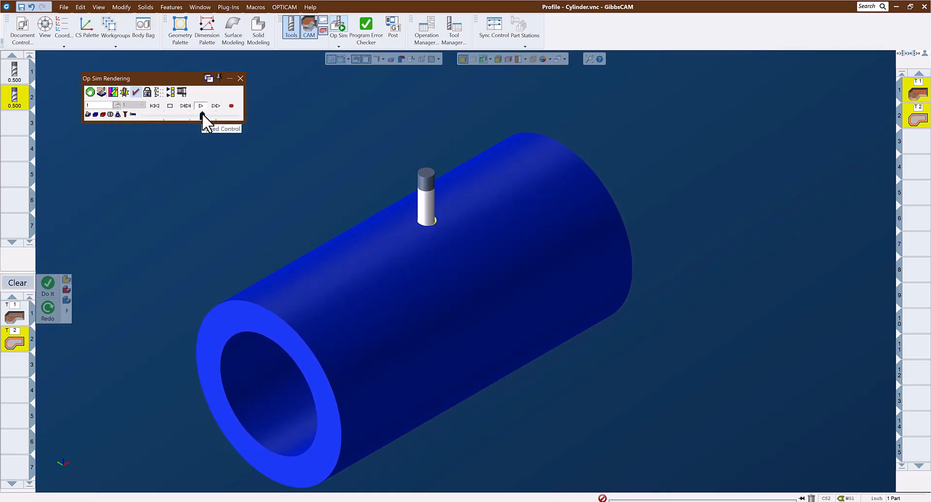